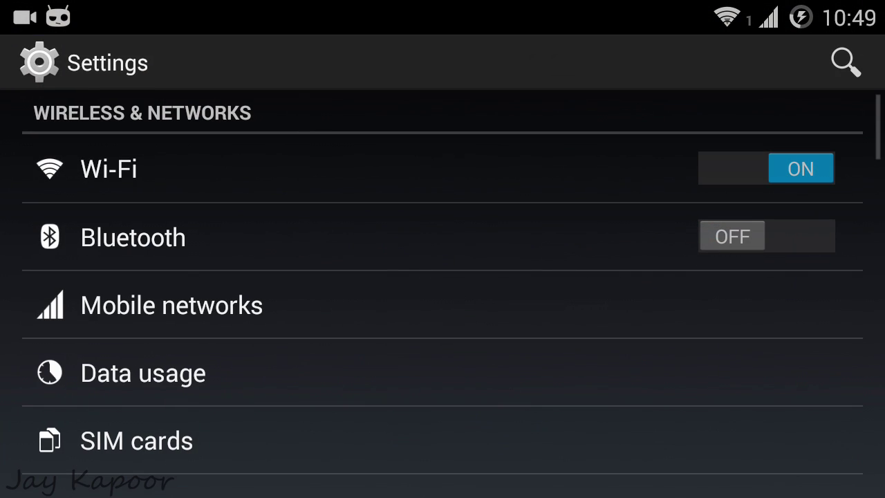
Go to About phone and check Cyanogen OS 11.0-XNPH05Q on Android 4.4.4
{"action": "scroll", "coordinate": [442, 297], "scroll_direction": "down", "scroll_amount": 20}
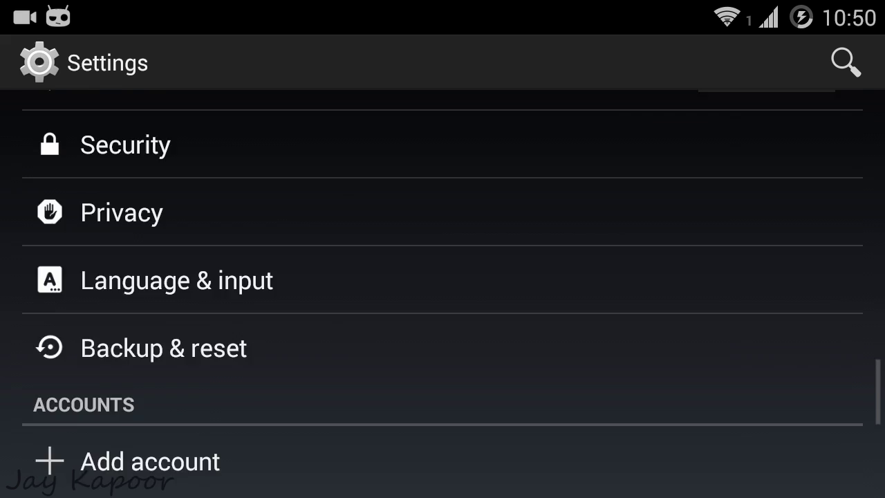
{"action": "left_click", "coordinate": [247, 474]}
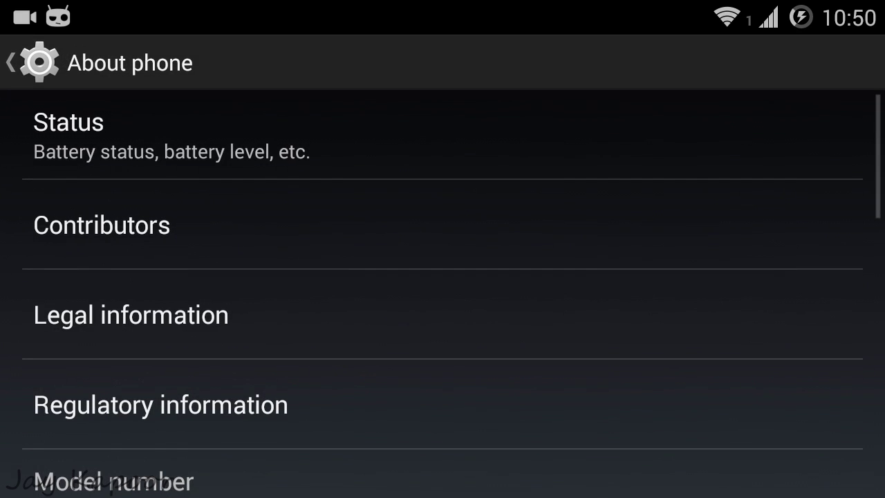
{"action": "scroll", "coordinate": [282, 460], "scroll_direction": "down", "scroll_amount": 15}
{"action": "scroll", "coordinate": [403, 355], "scroll_direction": "up", "scroll_amount": 10}
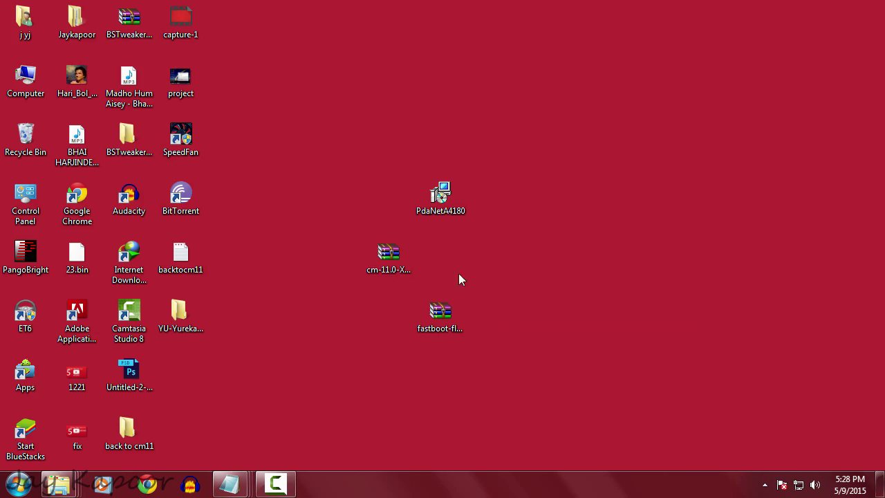
{"action": "left_click", "coordinate": [457, 311]}
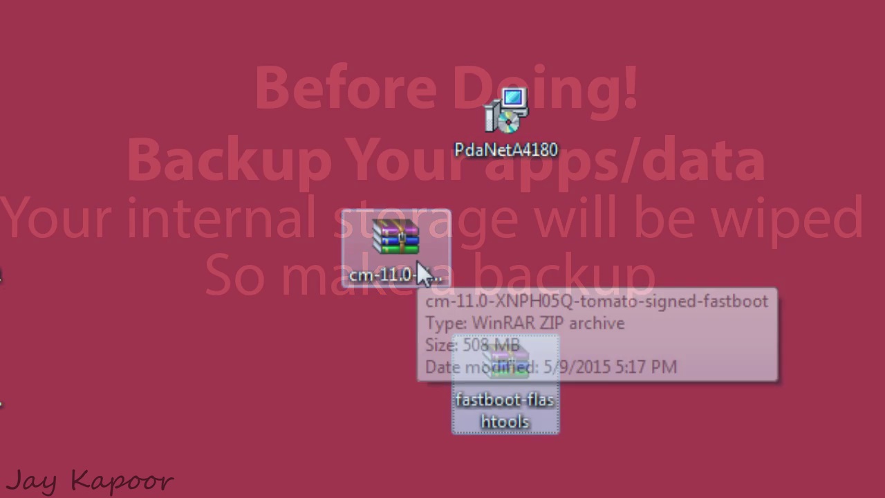
Extract the cm-11.0 ROM archive into its own folder with WinRAR
{"action": "left_click", "coordinate": [419, 261]}
{"action": "key", "text": "Down"}
{"action": "left_click", "coordinate": [418, 282]}
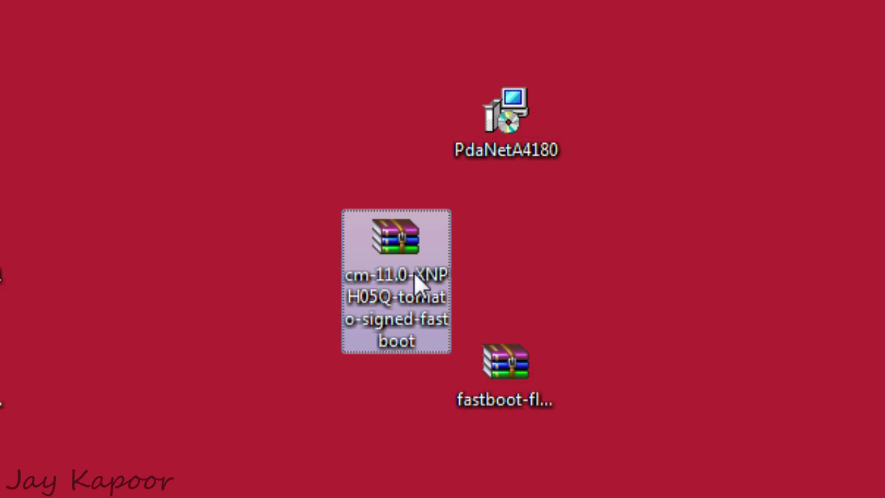
{"action": "right_click", "coordinate": [414, 273]}
{"action": "left_click", "coordinate": [343, 111]}
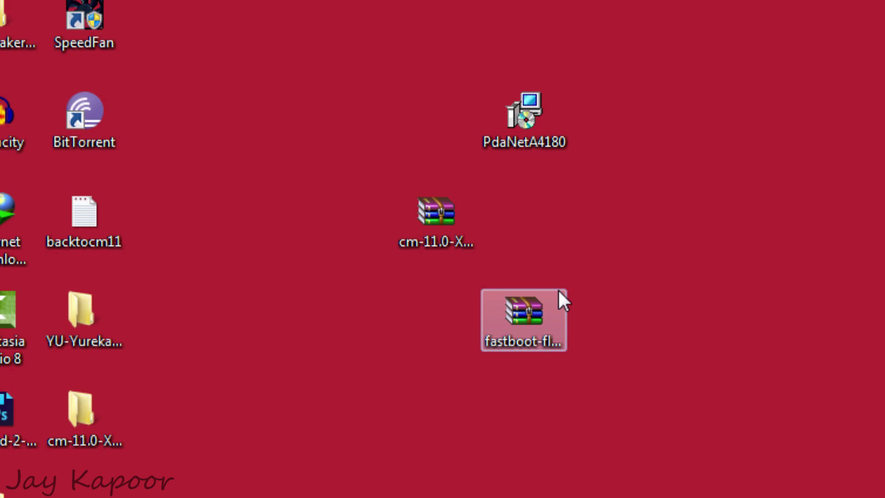
Extract the fastboot-flashtools archive into its own fastboot-flashtools folder
{"action": "left_click", "coordinate": [557, 294]}
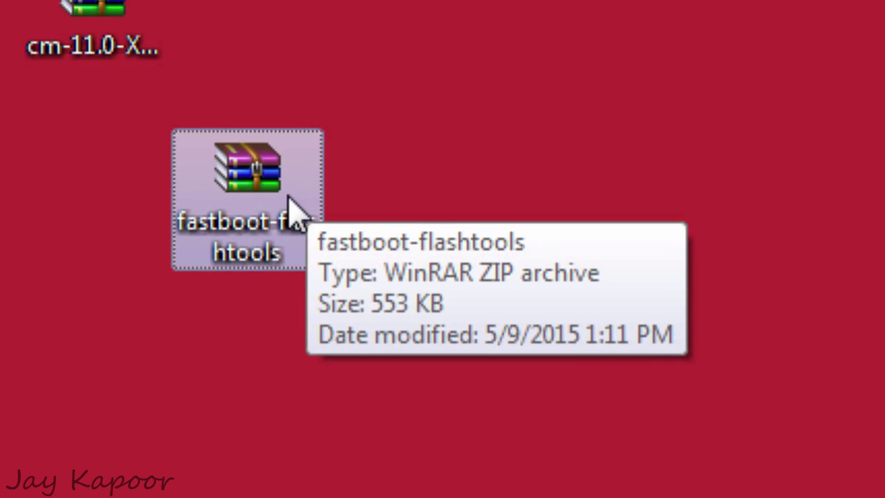
{"action": "right_click", "coordinate": [325, 217]}
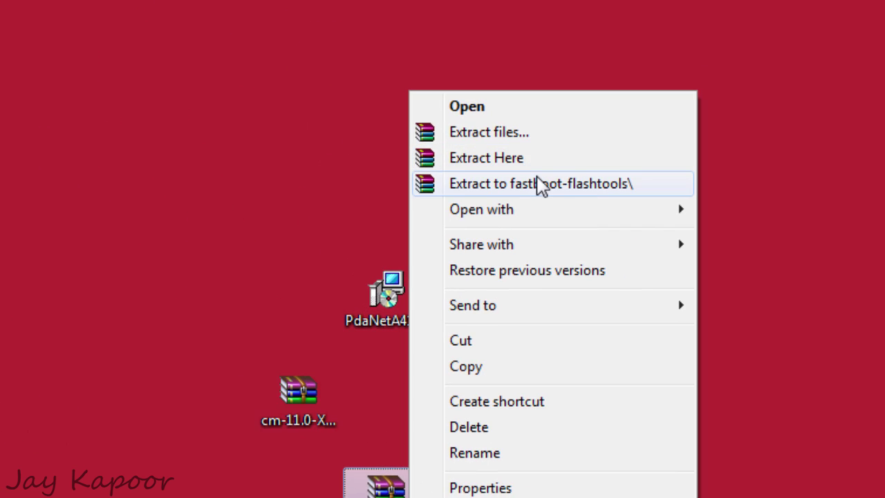
{"action": "left_click", "coordinate": [541, 185]}
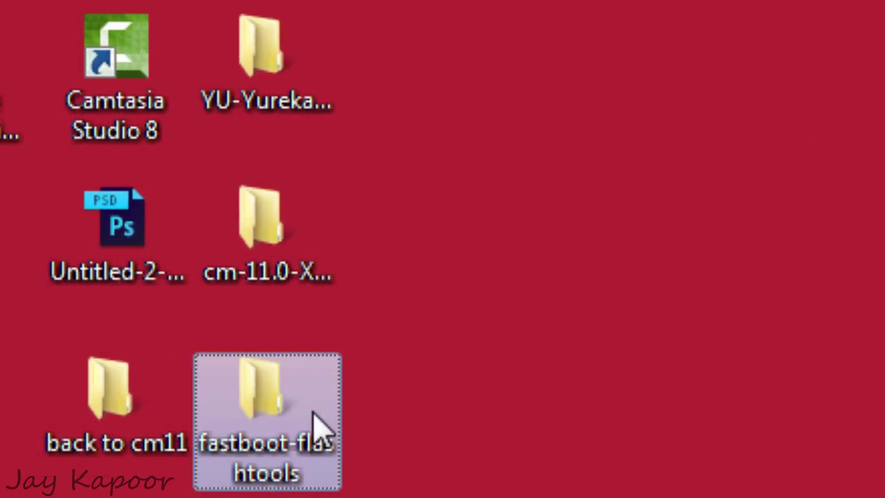
Move adb, both Adb DLLs, fastboot, Step-1 and Step-2 into the cm-11.0 ROM folder
{"action": "double_click", "coordinate": [266, 477]}
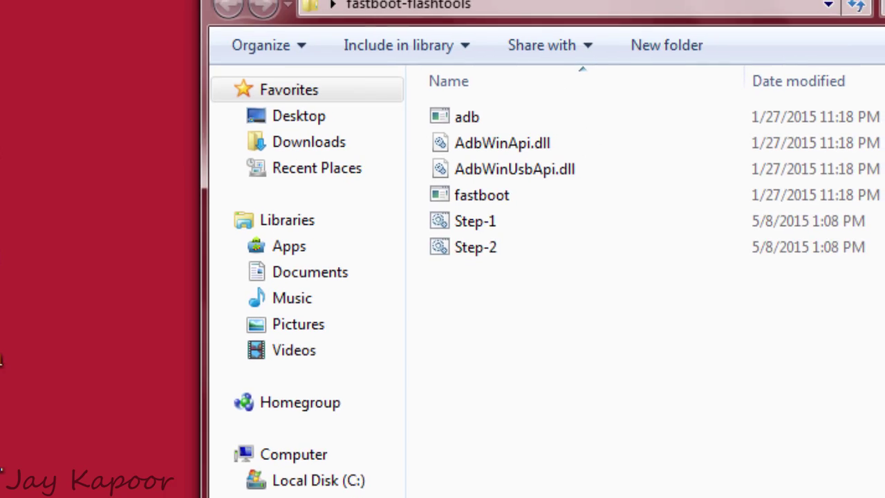
{"action": "left_click_drag", "start_coordinate": [315, 304], "coordinate": [297, 124]}
{"action": "right_click", "coordinate": [252, 120]}
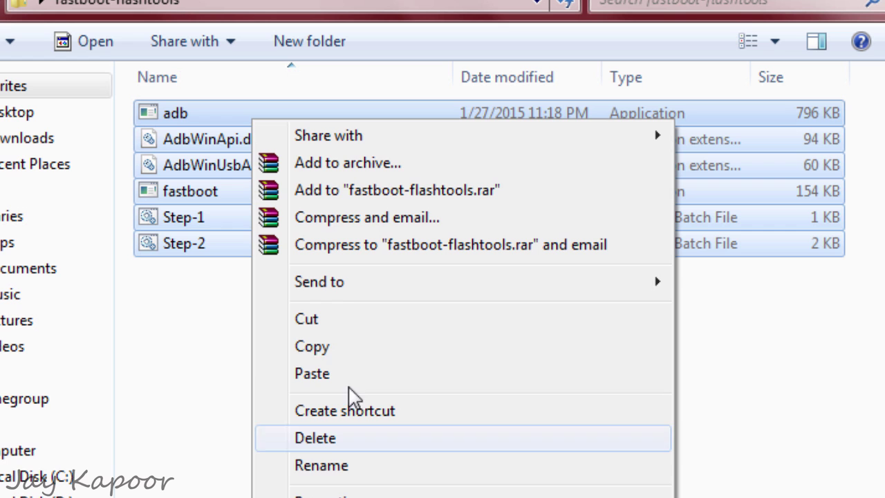
{"action": "left_click", "coordinate": [346, 320]}
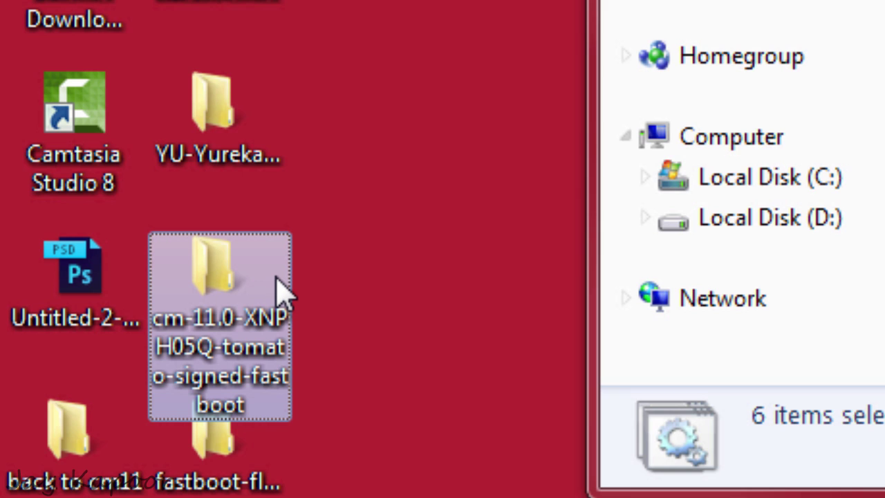
{"action": "double_click", "coordinate": [284, 291]}
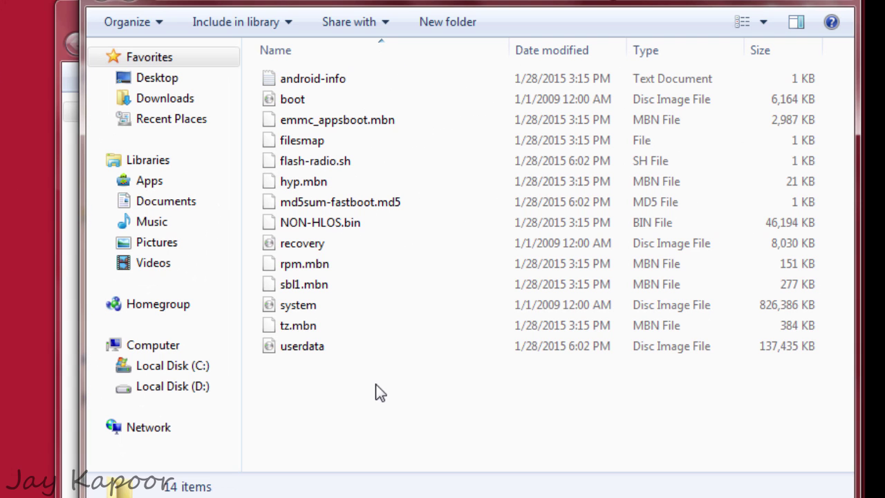
{"action": "right_click", "coordinate": [376, 384]}
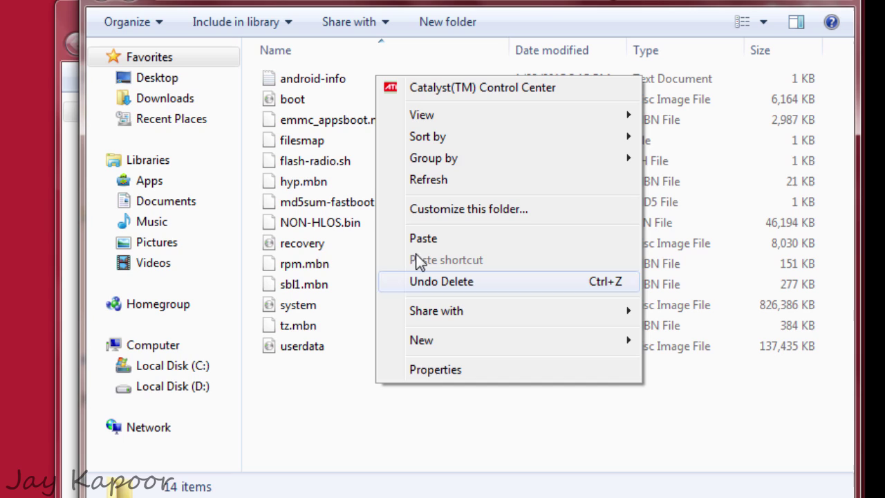
{"action": "left_click", "coordinate": [423, 239]}
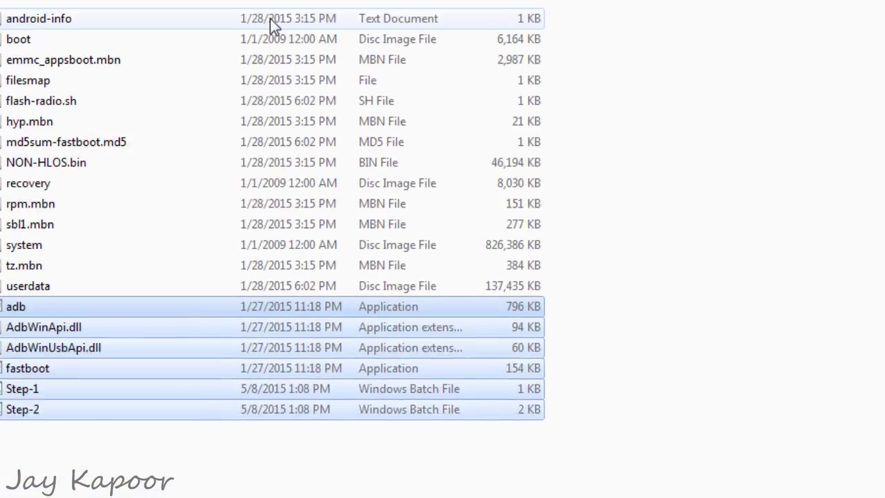
{"action": "left_click", "coordinate": [680, 426]}
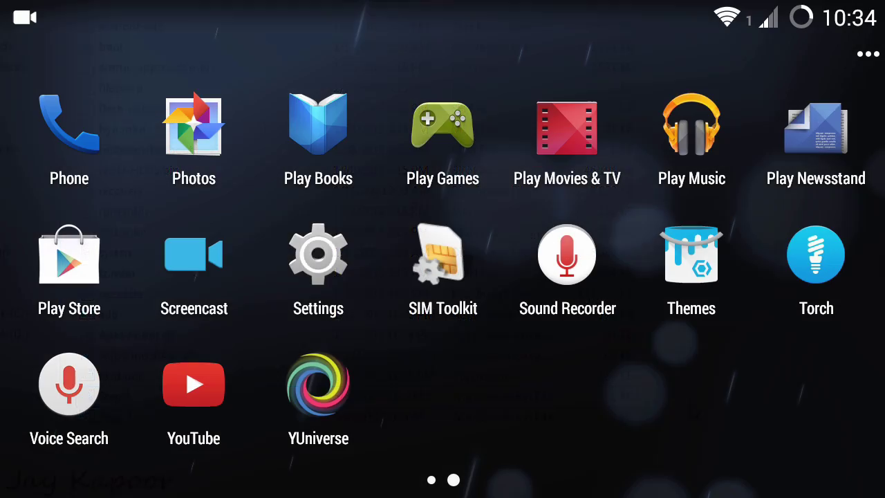
Check in About phone that developer options are already unlocked
{"action": "left_click", "coordinate": [318, 254]}
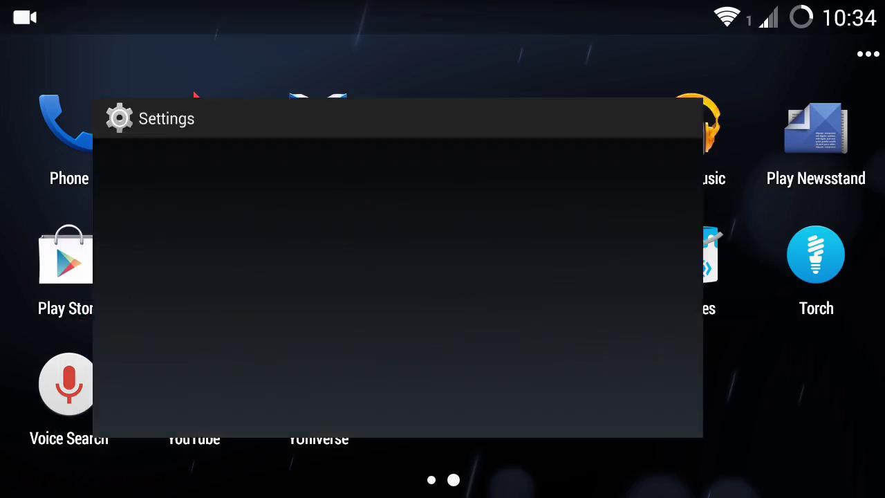
{"action": "scroll", "coordinate": [806, 238], "scroll_direction": "down", "scroll_amount": 5}
{"action": "scroll", "coordinate": [806, 237], "scroll_direction": "down", "scroll_amount": 10}
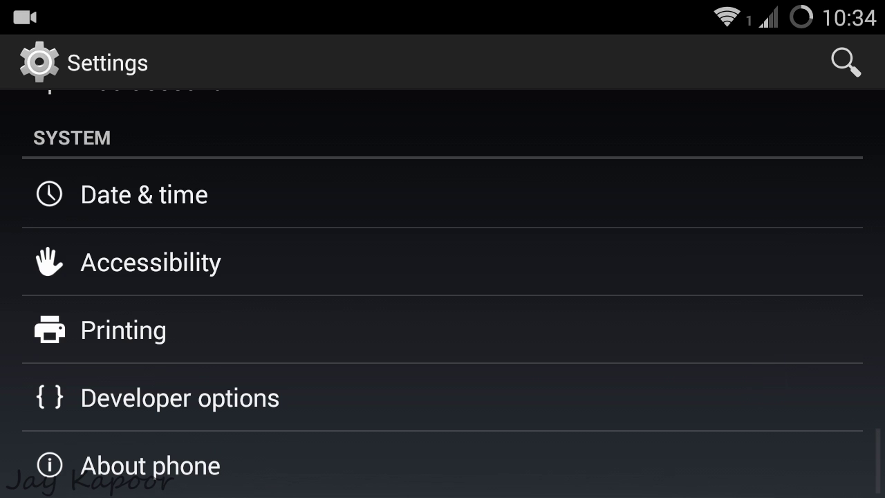
{"action": "left_click", "coordinate": [150, 465]}
{"action": "scroll", "coordinate": [442, 290], "scroll_direction": "down", "scroll_amount": 10}
{"action": "left_click", "coordinate": [705, 361]}
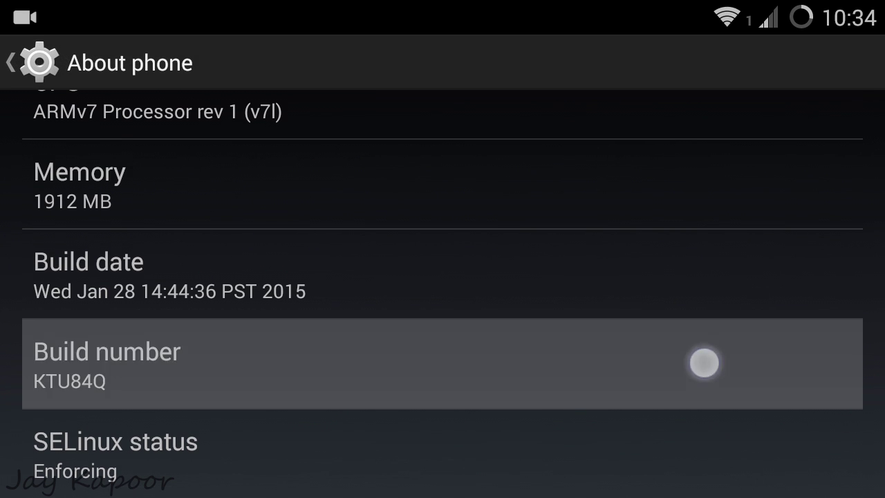
{"action": "left_click", "coordinate": [719, 365]}
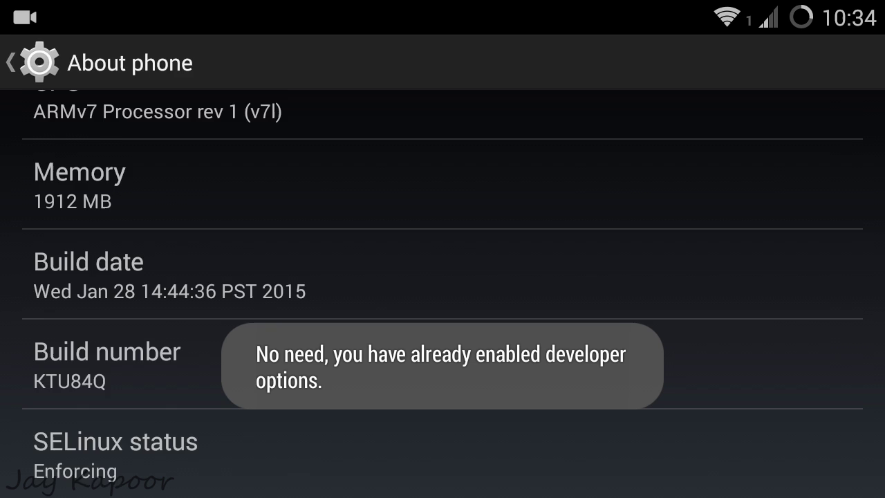
{"action": "key", "text": "Escape"}
In Developer options, enable Advanced reboot and Android debugging, allowing USB debugging
{"action": "left_click", "coordinate": [761, 414]}
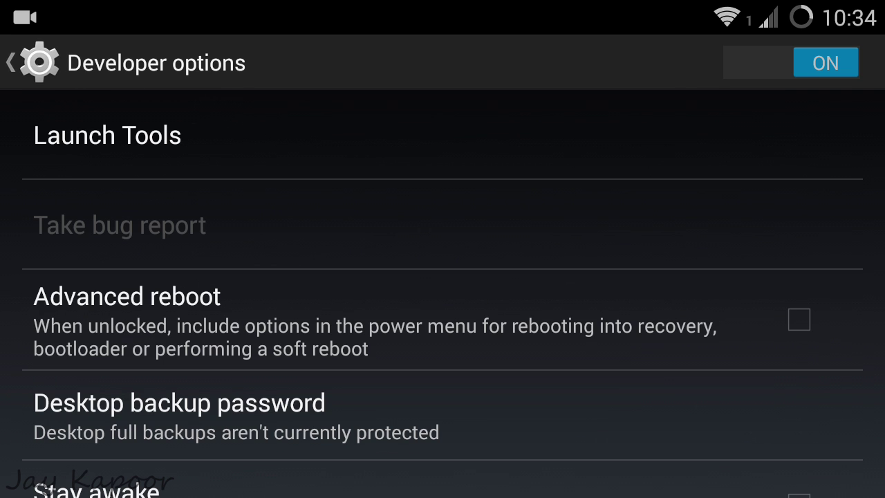
{"action": "left_click", "coordinate": [802, 323]}
{"action": "left_click_drag", "start_coordinate": [713, 459], "coordinate": [774, 262]}
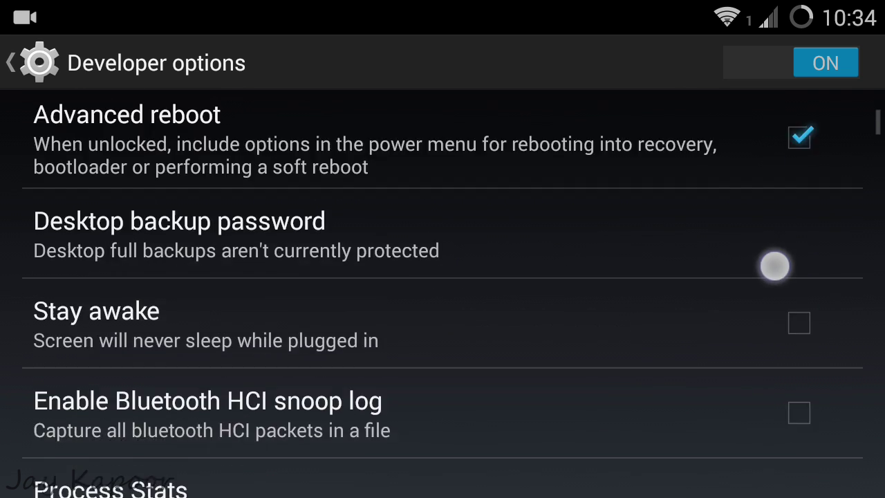
{"action": "left_click_drag", "start_coordinate": [734, 366], "coordinate": [782, 217]}
{"action": "left_click", "coordinate": [742, 411]}
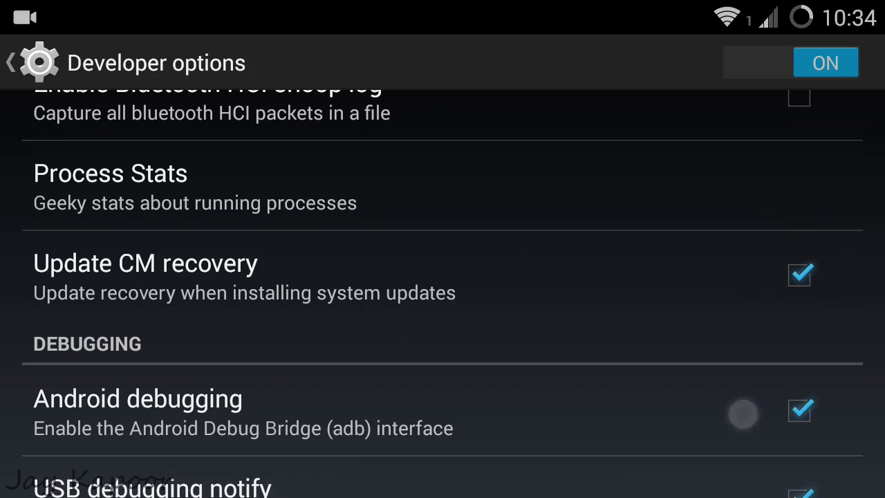
{"action": "left_click", "coordinate": [634, 401]}
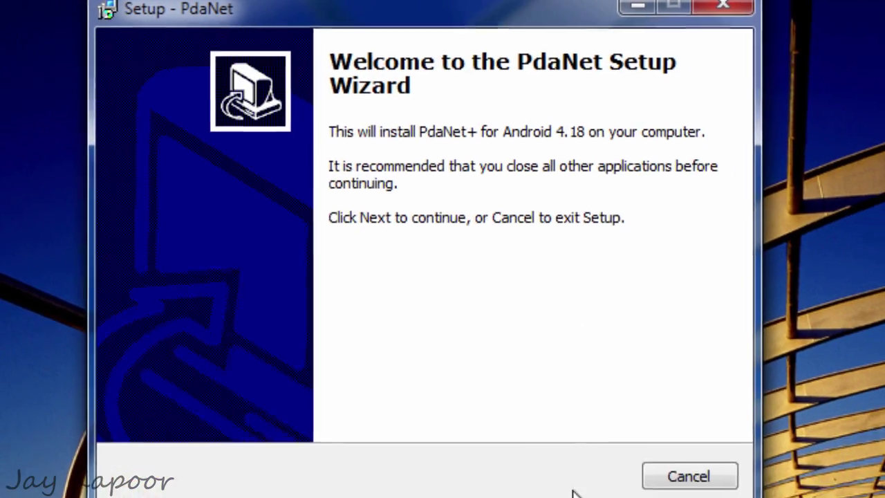
Accept the PdaNet licence agreement and start the installation
{"action": "left_click", "coordinate": [537, 448]}
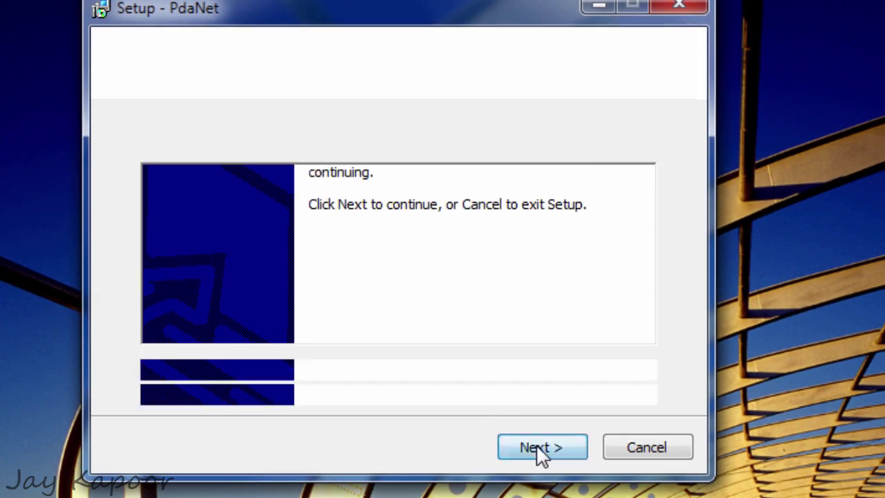
{"action": "left_click", "coordinate": [257, 373]}
{"action": "left_click", "coordinate": [561, 446]}
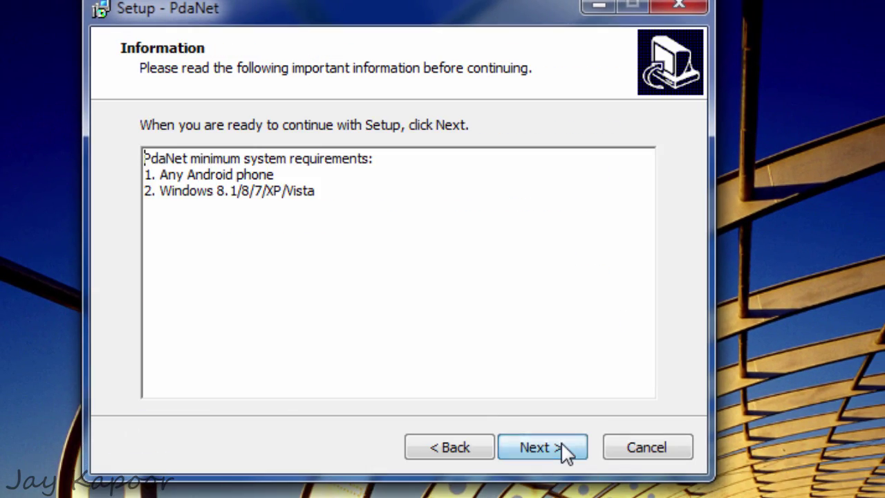
{"action": "left_click", "coordinate": [562, 447]}
{"action": "left_click", "coordinate": [562, 447]}
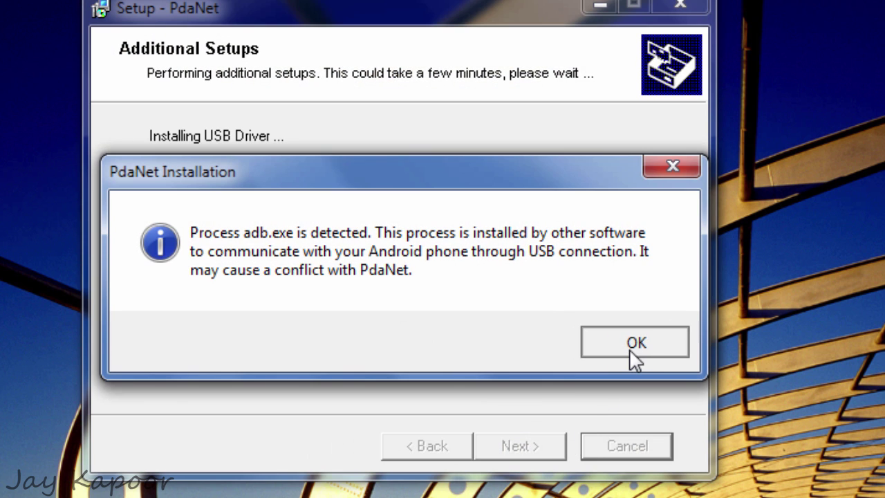
Dismiss the adb.exe warning, choose Others, and install the Google USB driver, always trusting the publisher
{"action": "left_click", "coordinate": [628, 349]}
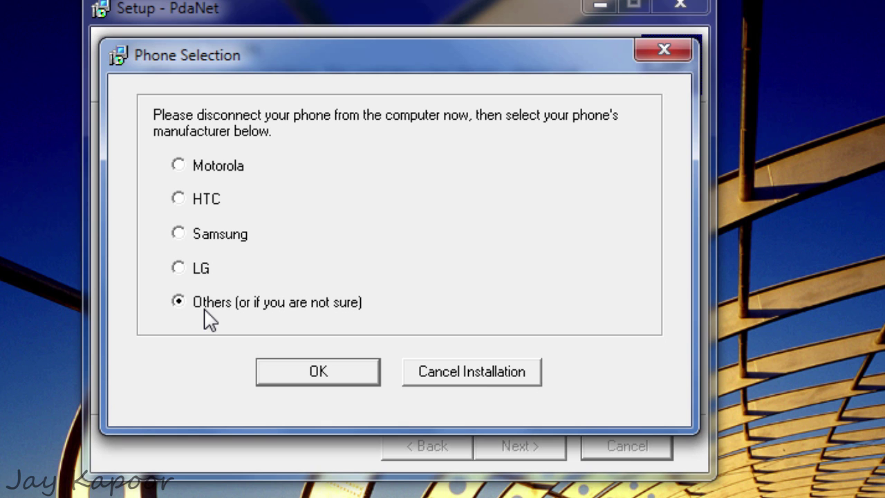
{"action": "key", "text": "Return"}
{"action": "left_click", "coordinate": [214, 253]}
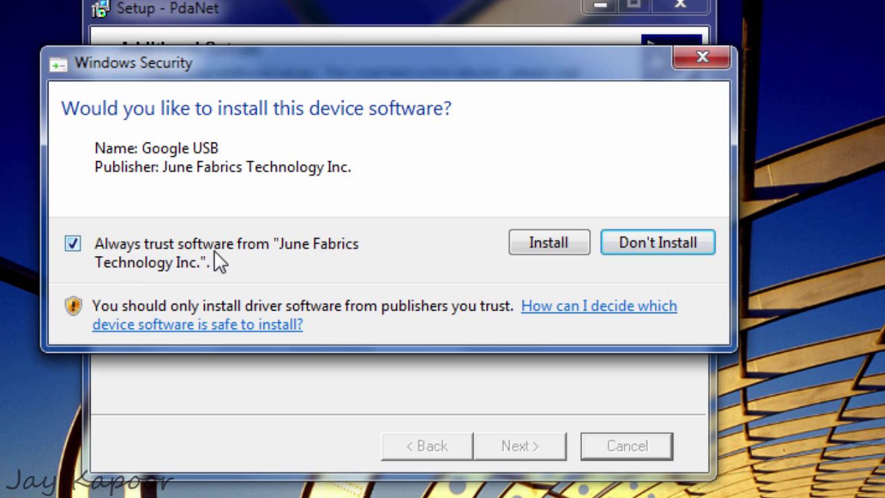
{"action": "left_click", "coordinate": [533, 246]}
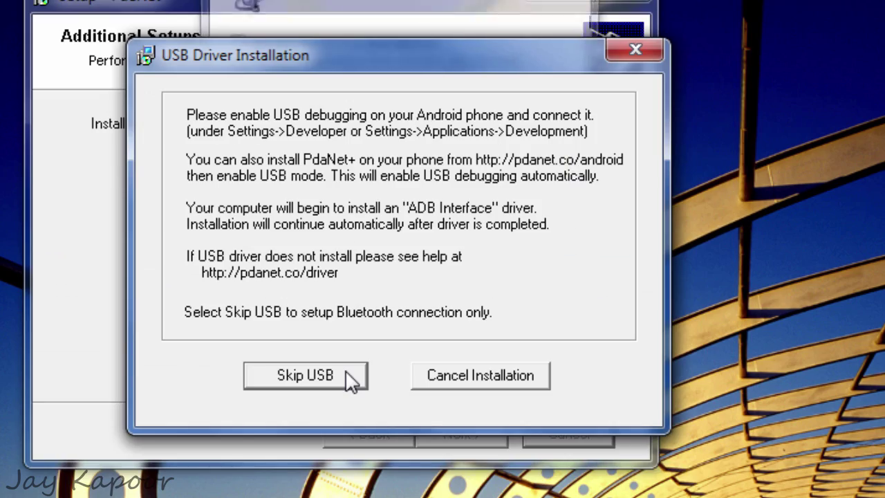
{"action": "left_click", "coordinate": [349, 380]}
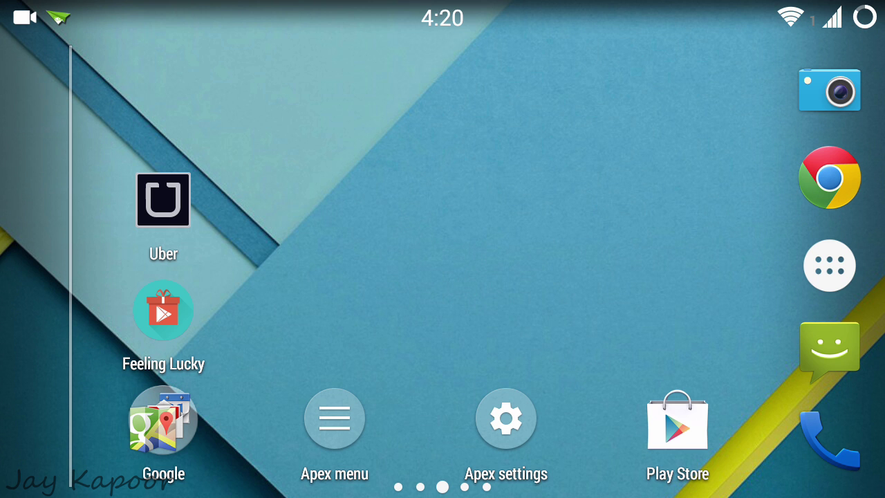
Reboot the phone into Bootloader from the power menu's Reboot options
{"action": "key", "text": "XF86PowerOff"}
{"action": "left_click", "coordinate": [478, 217]}
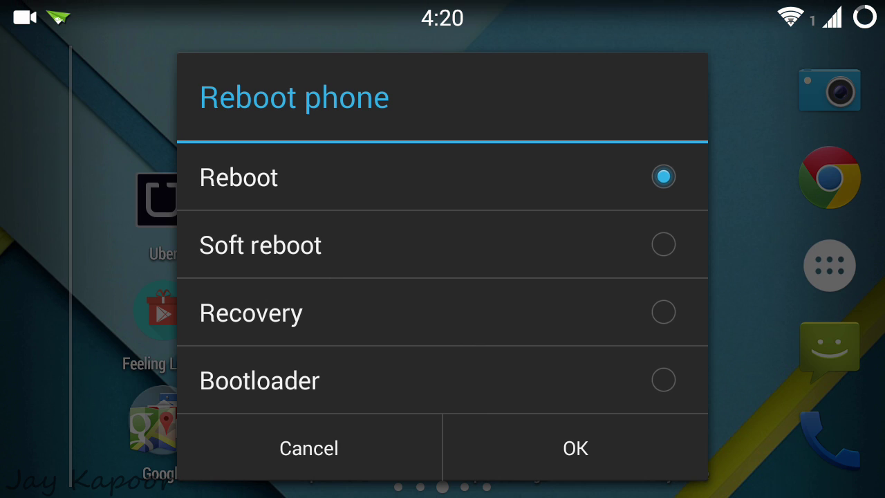
{"action": "left_click", "coordinate": [426, 380]}
{"action": "left_click", "coordinate": [574, 462]}
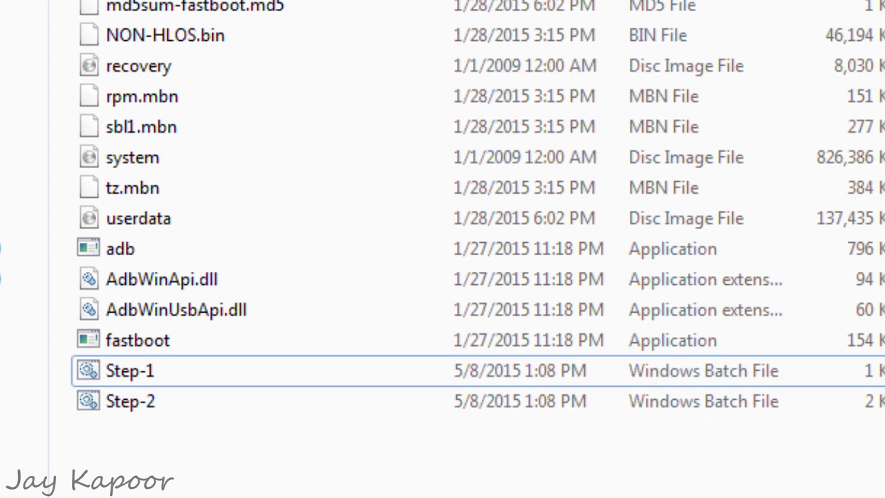
Run Step-1.bat, verify the partition erase output has no errors, and close the console
{"action": "double_click", "coordinate": [850, 379]}
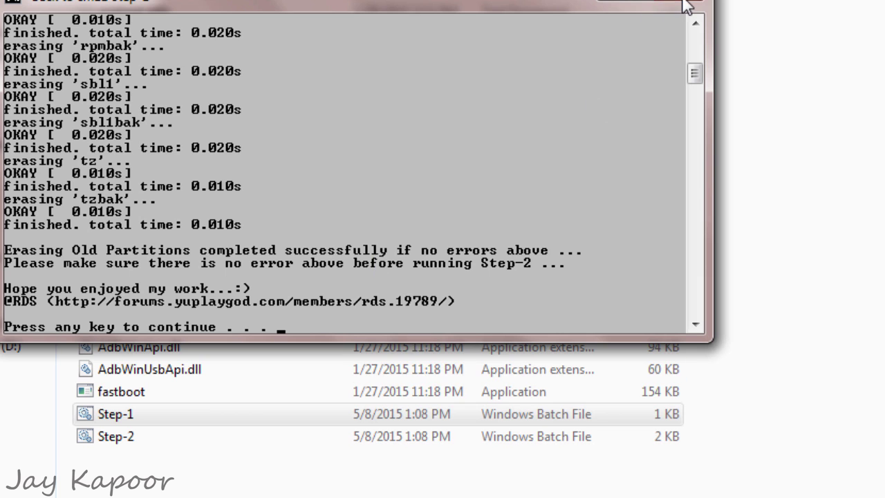
{"action": "scroll", "coordinate": [197, 145], "scroll_direction": "up", "scroll_amount": 2}
{"action": "scroll", "coordinate": [197, 136], "scroll_direction": "up", "scroll_amount": 5}
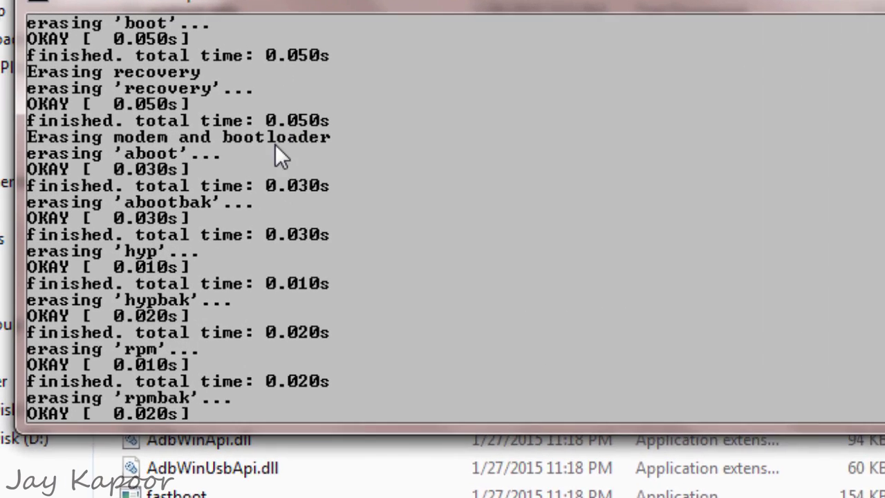
{"action": "scroll", "coordinate": [207, 138], "scroll_direction": "down", "scroll_amount": 10}
{"action": "scroll", "coordinate": [340, 194], "scroll_direction": "down", "scroll_amount": 3}
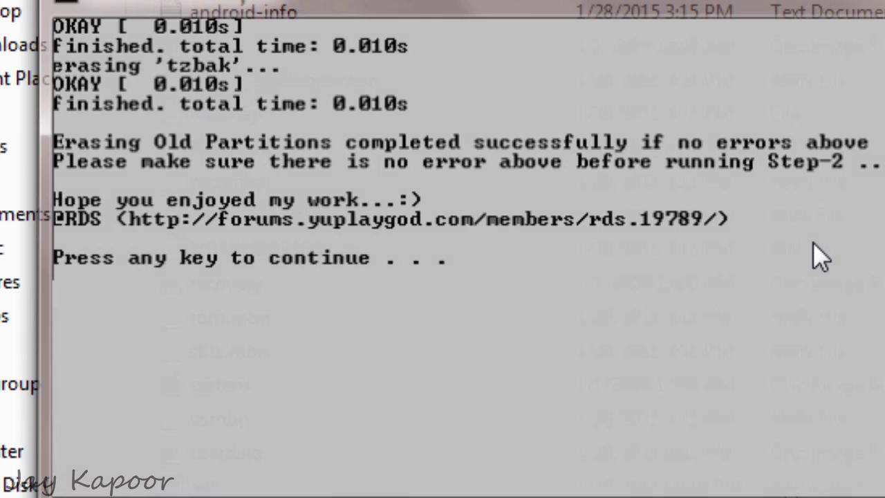
{"action": "key", "text": "Return"}
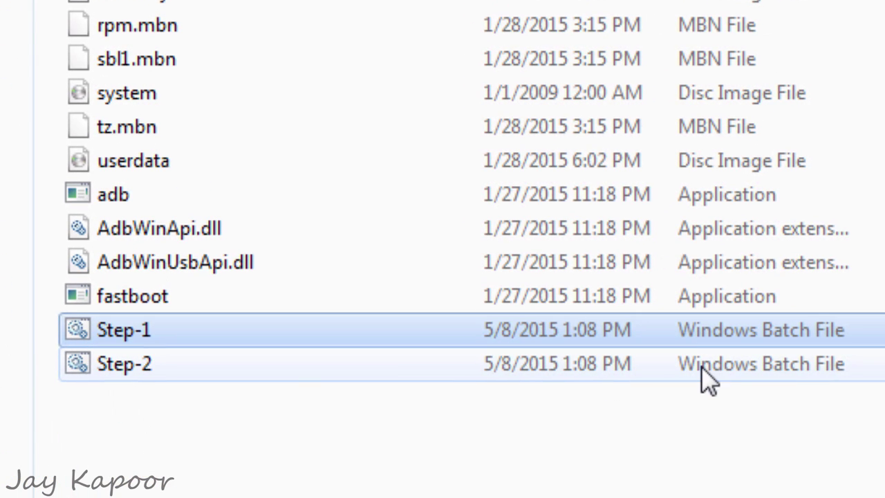
Run Step-2.bat until 'Flashing completed successfully' appears, then close the console
{"action": "double_click", "coordinate": [449, 368]}
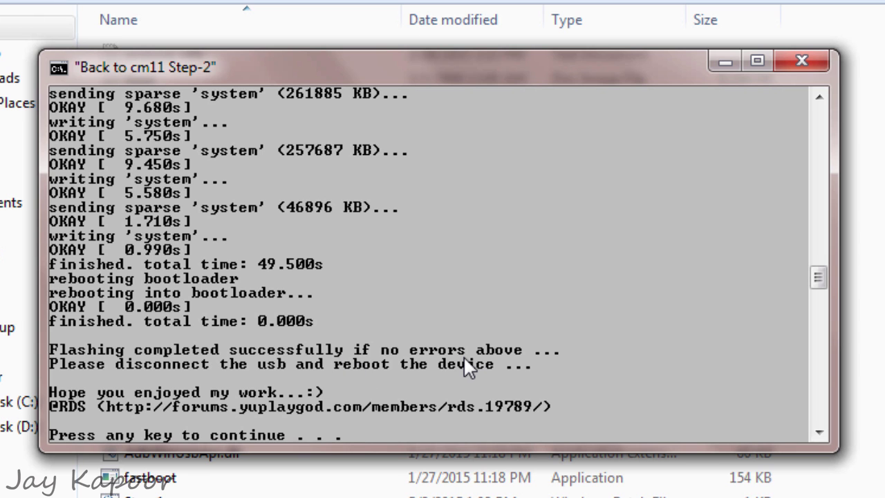
{"action": "key", "text": "Return"}
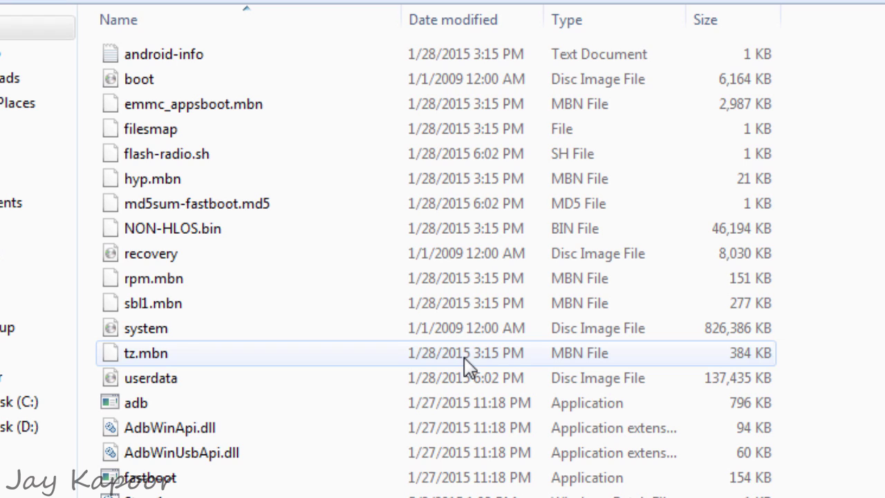